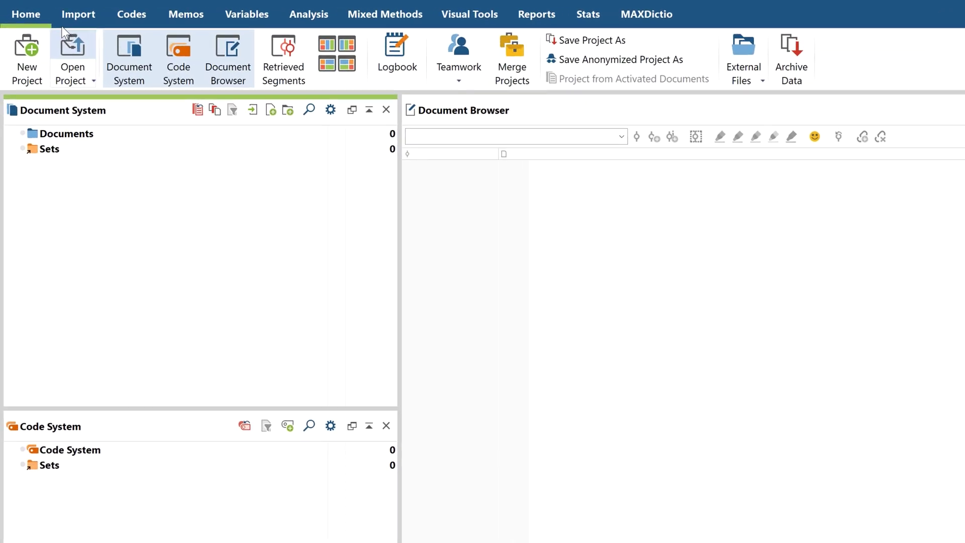
Import the Building a tower and Interview Robert media files from the Desktop into the project.
{"action": "left_click", "coordinate": [67, 14]}
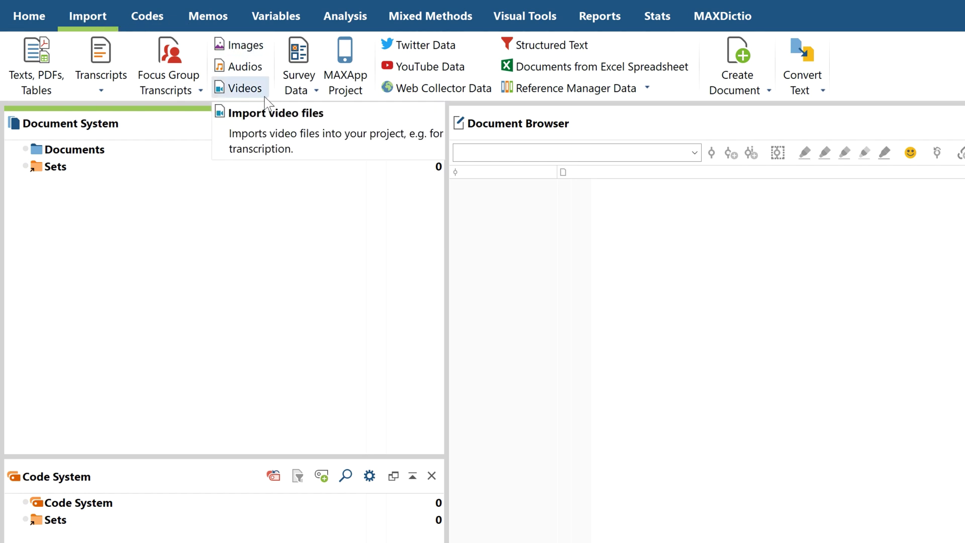
{"action": "left_click", "coordinate": [247, 89]}
{"action": "left_click", "coordinate": [227, 112]}
{"action": "left_click", "coordinate": [261, 130], "text": "shift"}
{"action": "left_click", "coordinate": [621, 351]}
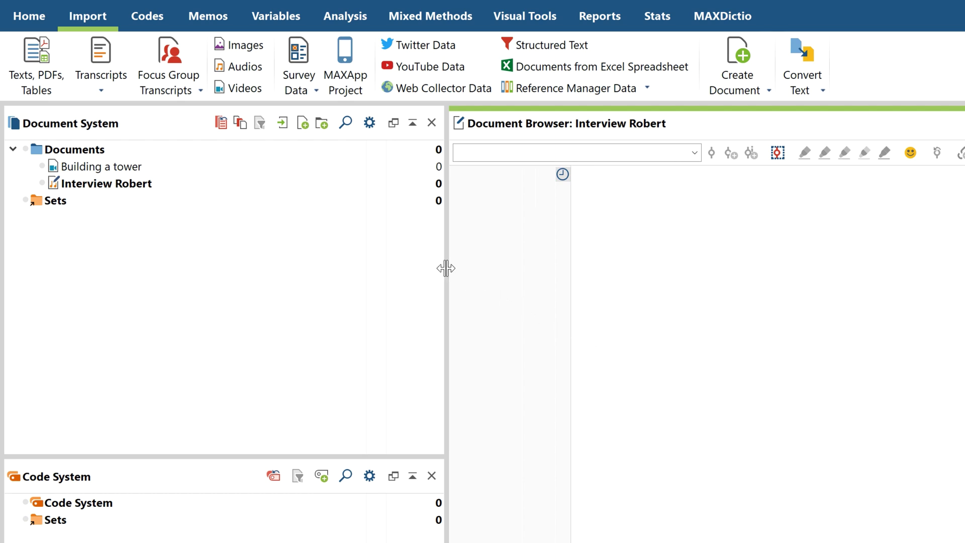
{"action": "left_click", "coordinate": [101, 92]}
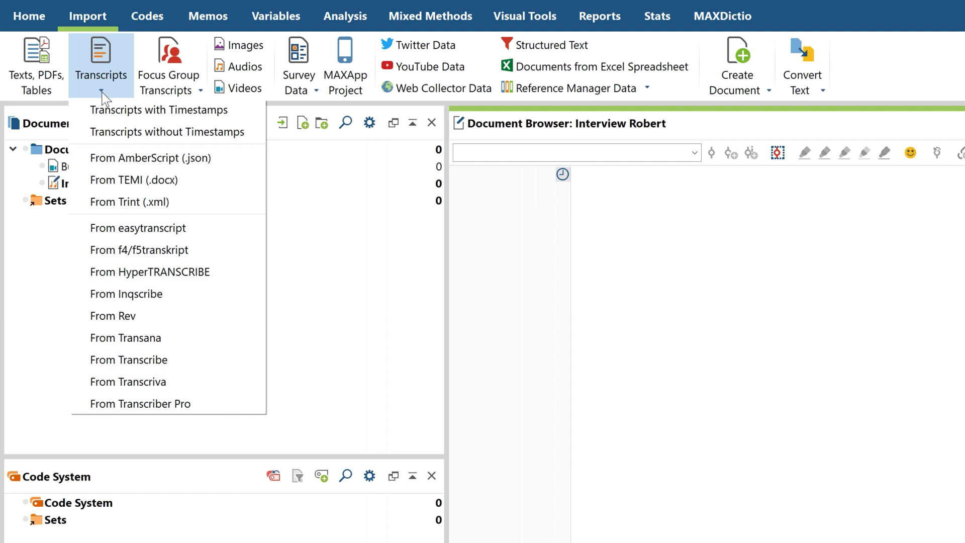
{"action": "left_click", "coordinate": [104, 98]}
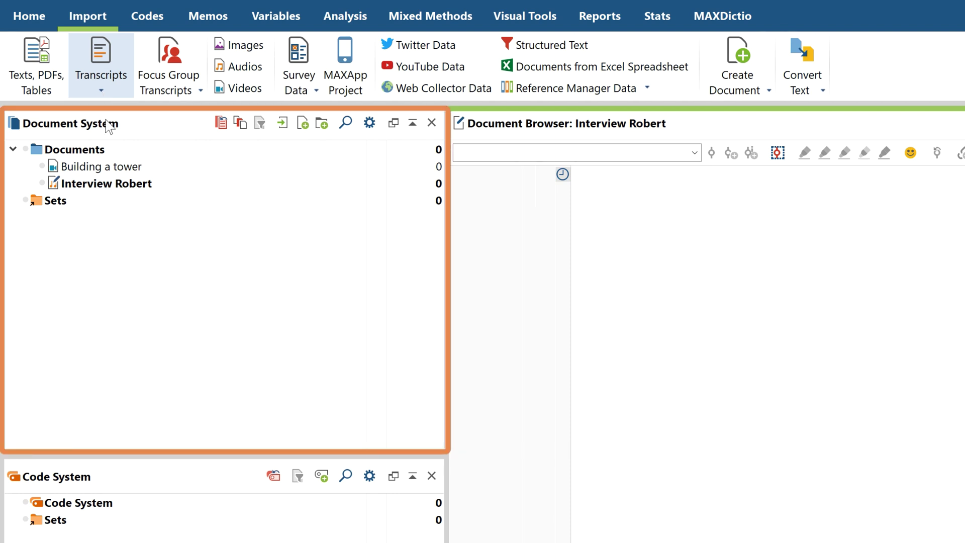
Start Transcribe Audio File for the Interview Robert document from its context menu.
{"action": "left_click", "coordinate": [111, 184]}
{"action": "right_click", "coordinate": [113, 189]}
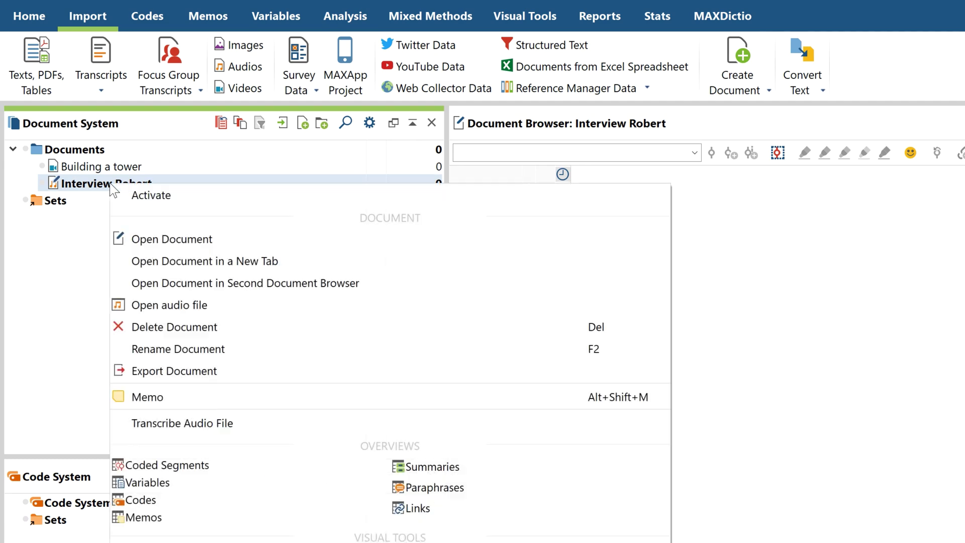
{"action": "left_click", "coordinate": [258, 421]}
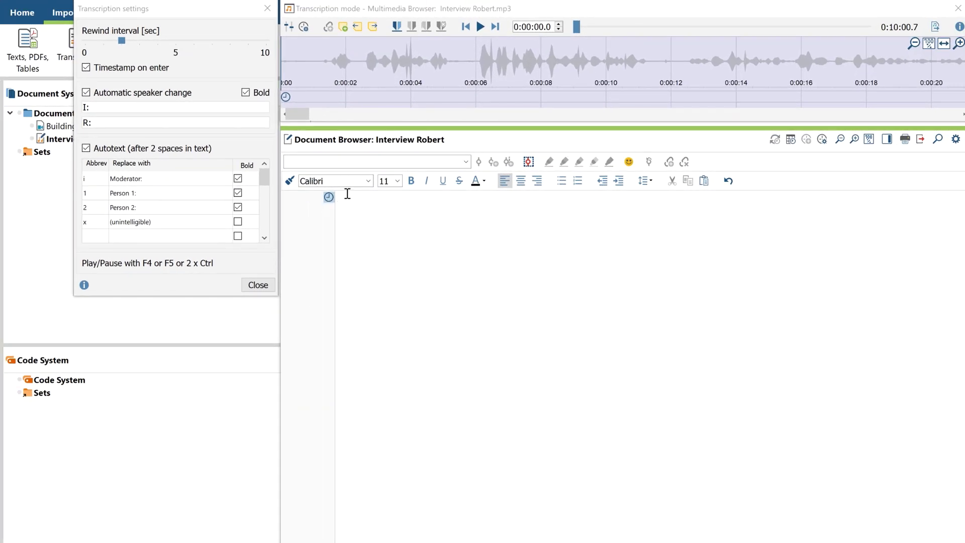
Play the audio with F4 and type the opening line 'Ok, so we'll start the interview now with Robert'.
{"action": "left_click", "coordinate": [353, 201]}
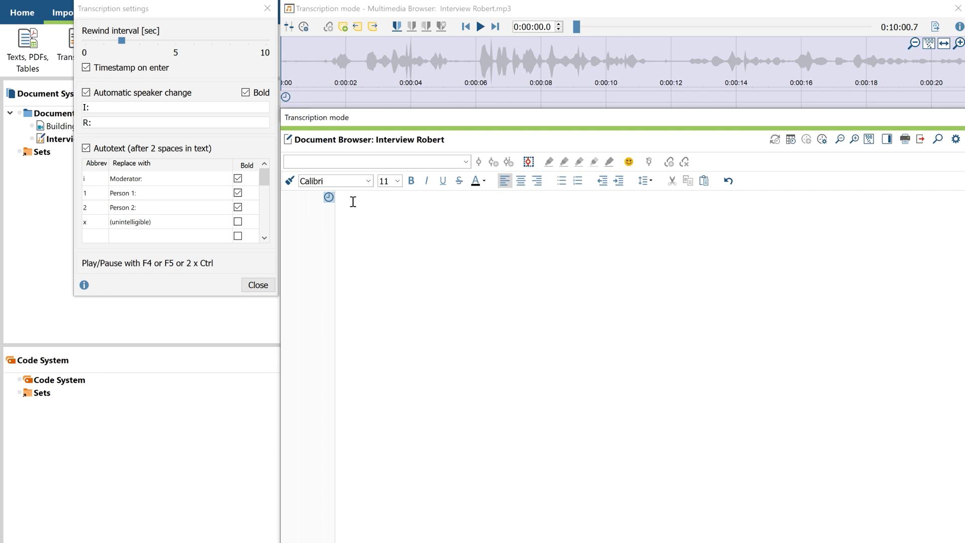
{"action": "key", "text": "F4"}
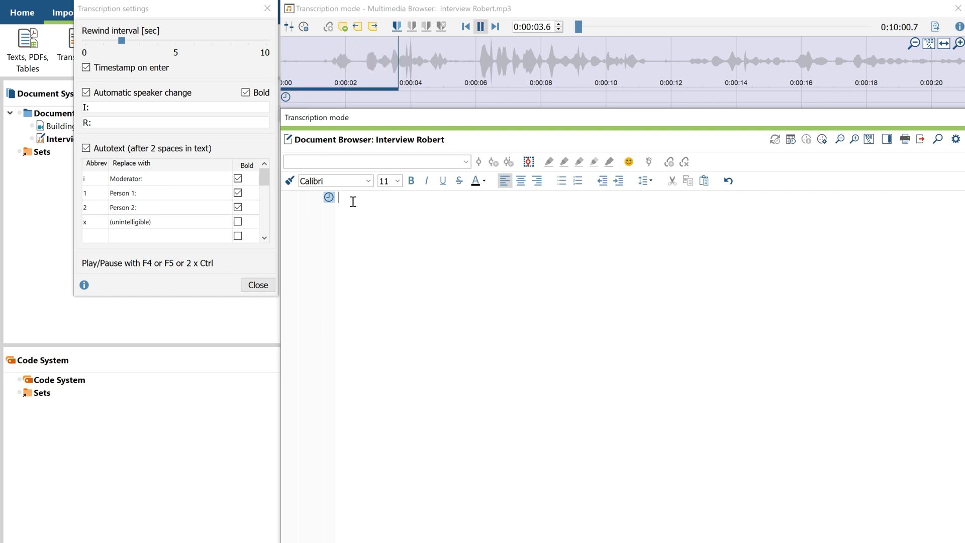
{"action": "key", "text": "F4"}
{"action": "type", "text": "Ok, so we'll start the interview now with Robert"}
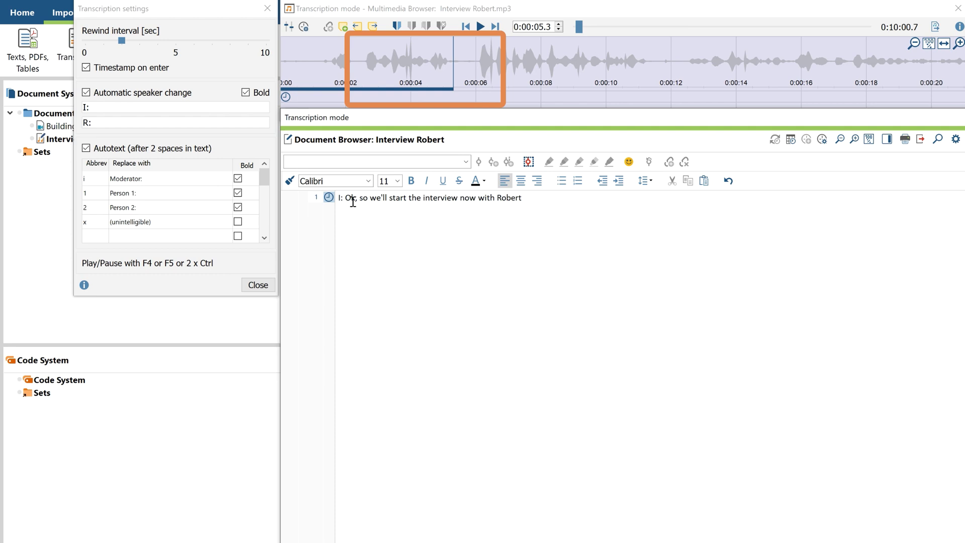
{"action": "key", "text": "F4"}
{"action": "key", "text": "F4"}
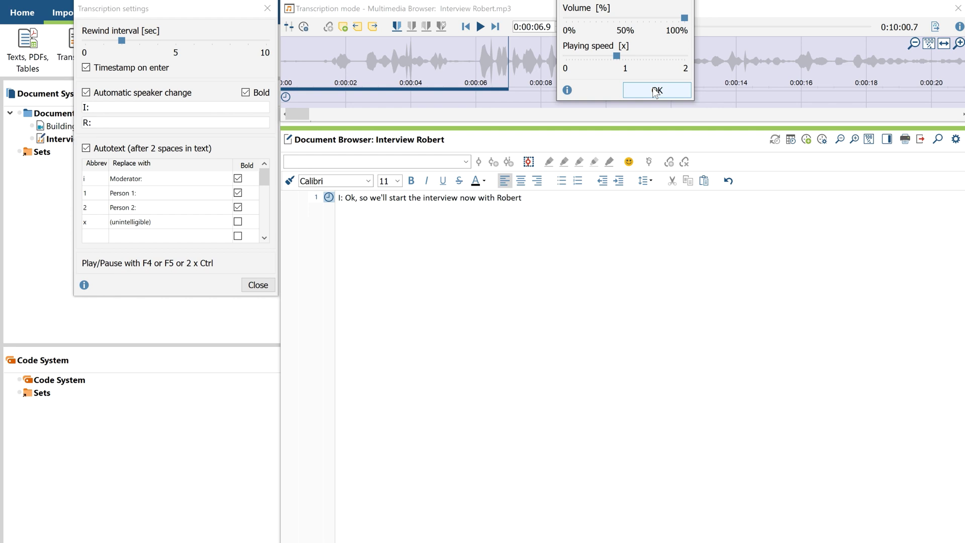
Append 'and Robert, on a scale of 1-10 how satisfied are you with your career path?' and begin an R: paragraph.
{"action": "left_click", "coordinate": [656, 90]}
{"action": "left_click", "coordinate": [616, 203]}
{"action": "key", "text": "F4"}
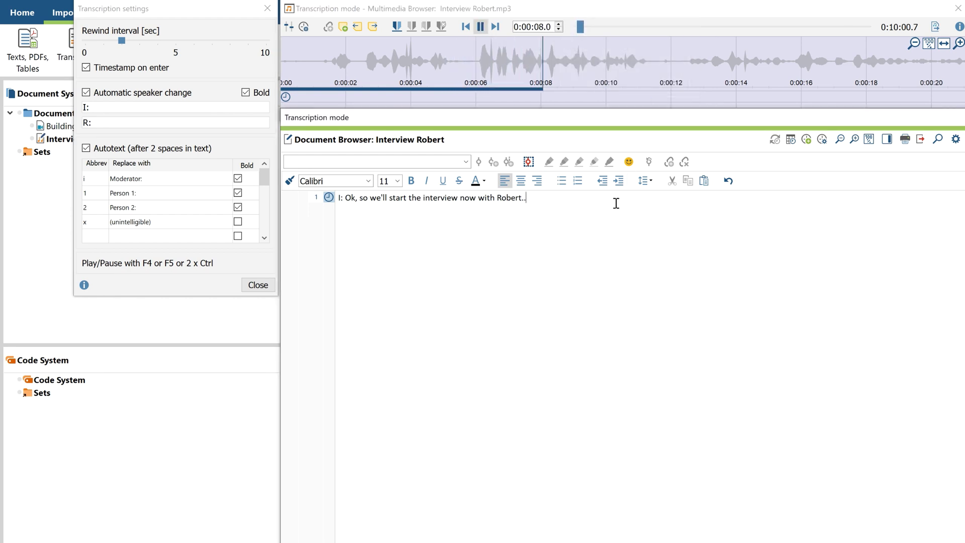
{"action": "type", "text": "..."}
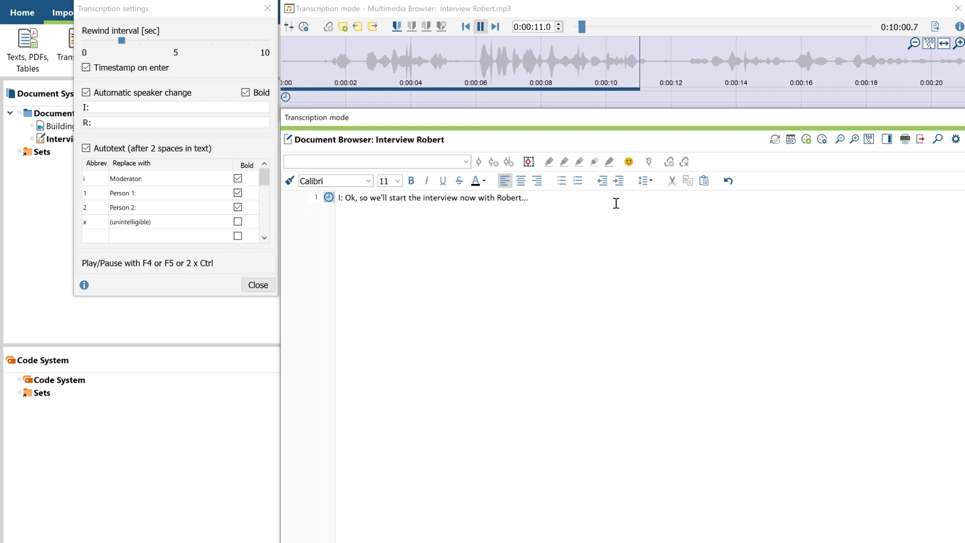
{"action": "key", "text": "F4"}
{"action": "type", "text": "and Robert, on a scale of 1-10 how satisfied are you w"}
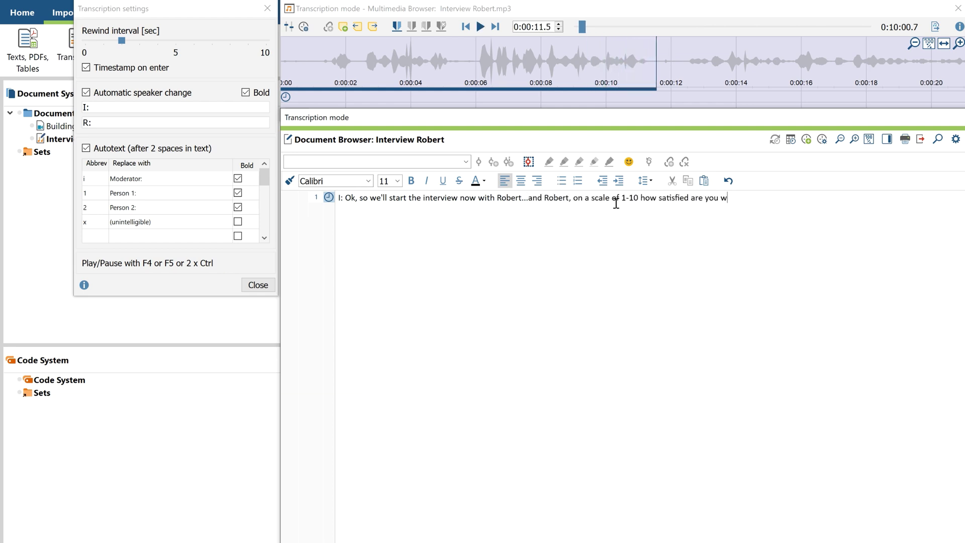
{"action": "type", "text": "ith your career path?"}
{"action": "key", "text": "Return"}
{"action": "key", "text": "F4"}
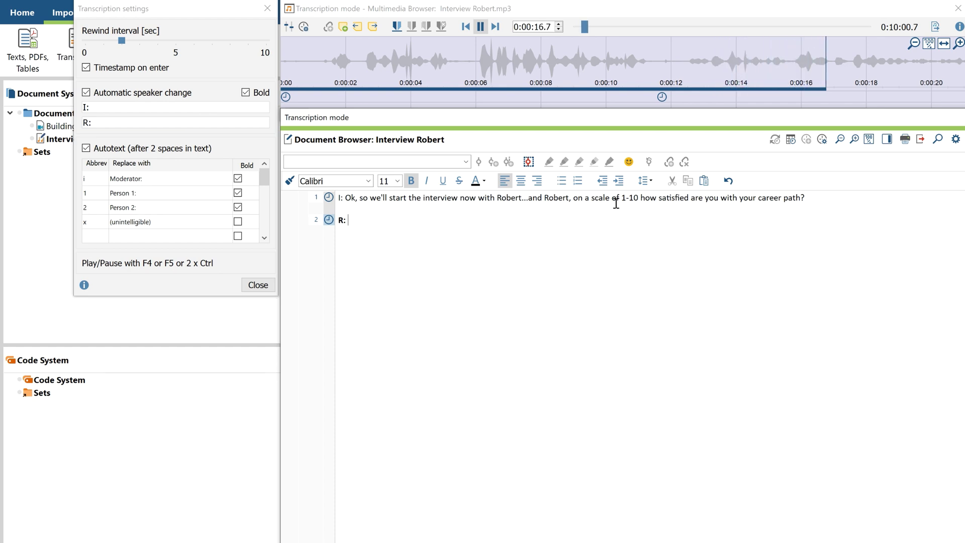
Type 'I would probably give my career path a 4 right now' plus the (unintelligible) Autotext.
{"action": "key", "text": "F4"}
{"action": "type", "text": "I would probably give my career pa"}
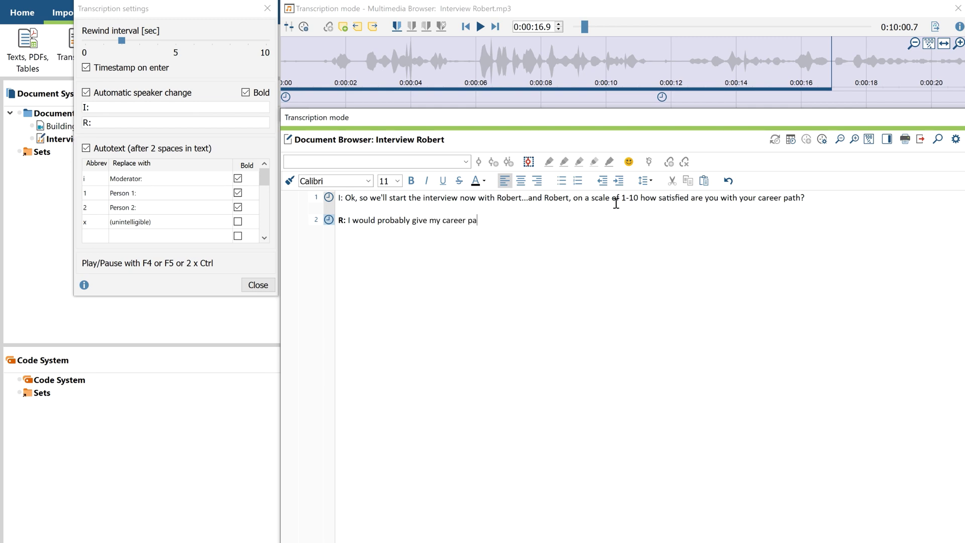
{"action": "type", "text": "th a 4 right now"}
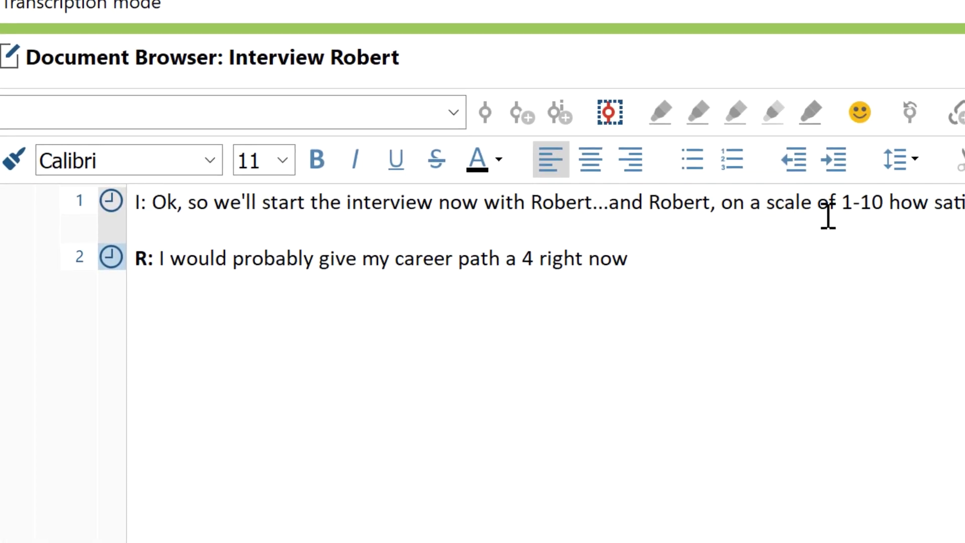
{"action": "type", "text": "x"}
{"action": "key", "text": "space"}
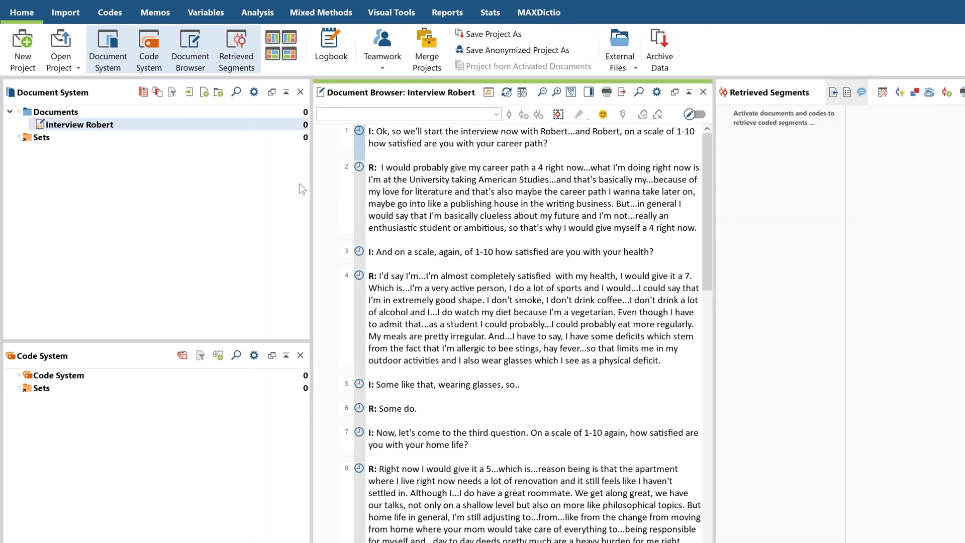
Play the timestamp clips for paragraphs 1, 2 and 3 in the Multimedia Browser.
{"action": "left_click", "coordinate": [359, 131]}
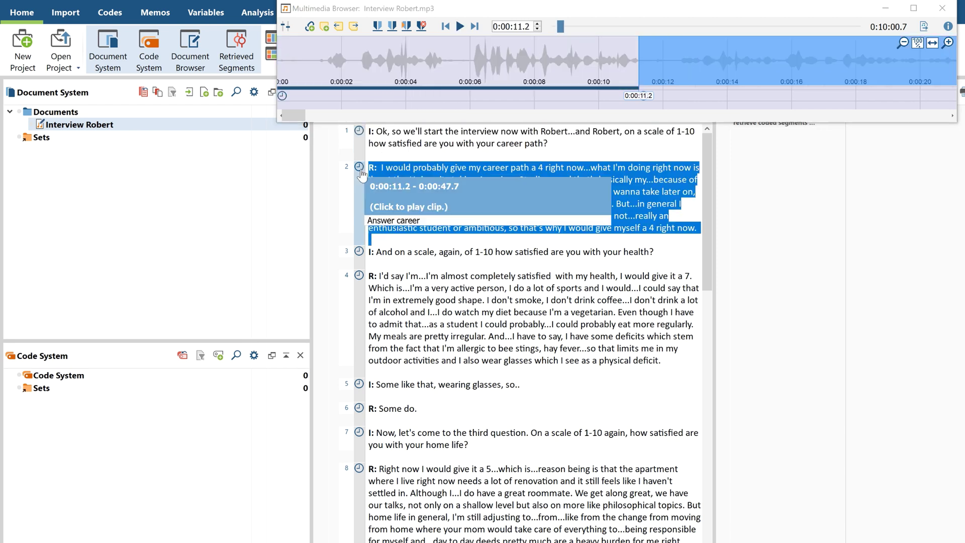
{"action": "left_click", "coordinate": [360, 169]}
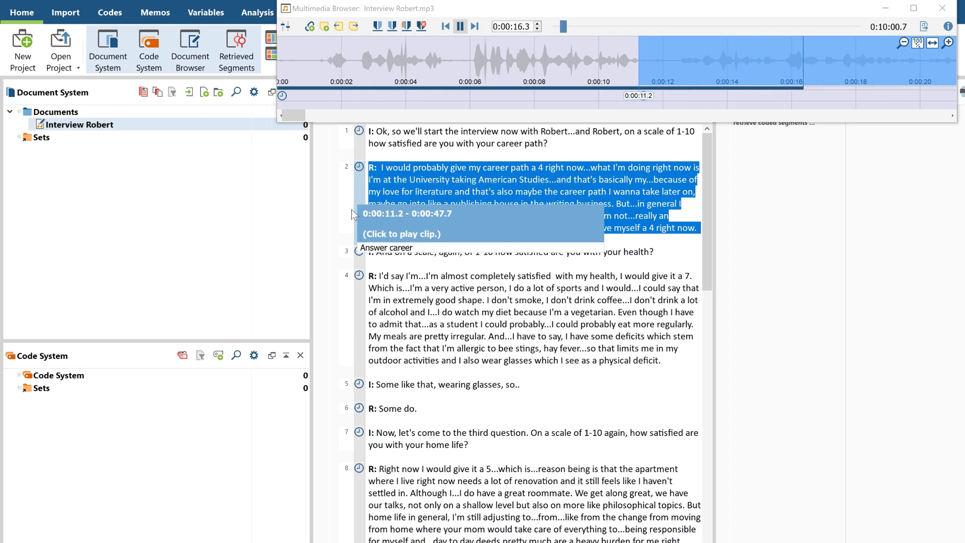
{"action": "left_click", "coordinate": [358, 252]}
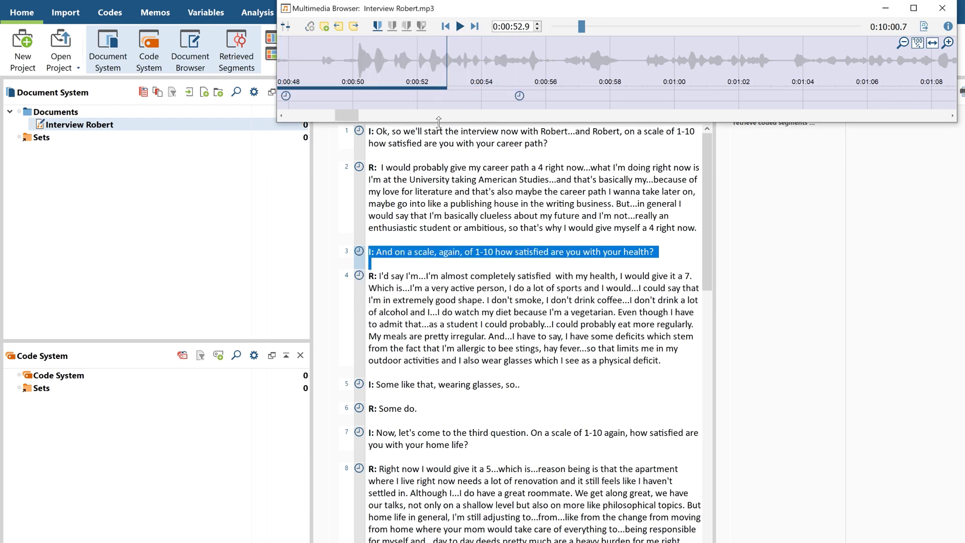
Resize the Multimedia Browser, rewind, and play through paragraph 4, pausing at 0:01:02.4.
{"action": "left_click_drag", "start_coordinate": [438, 122], "coordinate": [439, 79]}
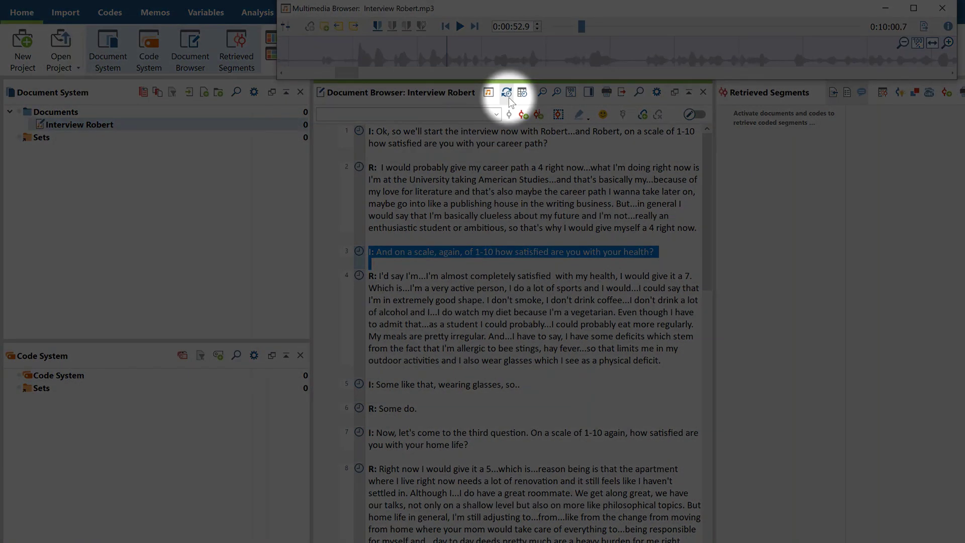
{"action": "left_click_drag", "start_coordinate": [506, 79], "coordinate": [340, 116]}
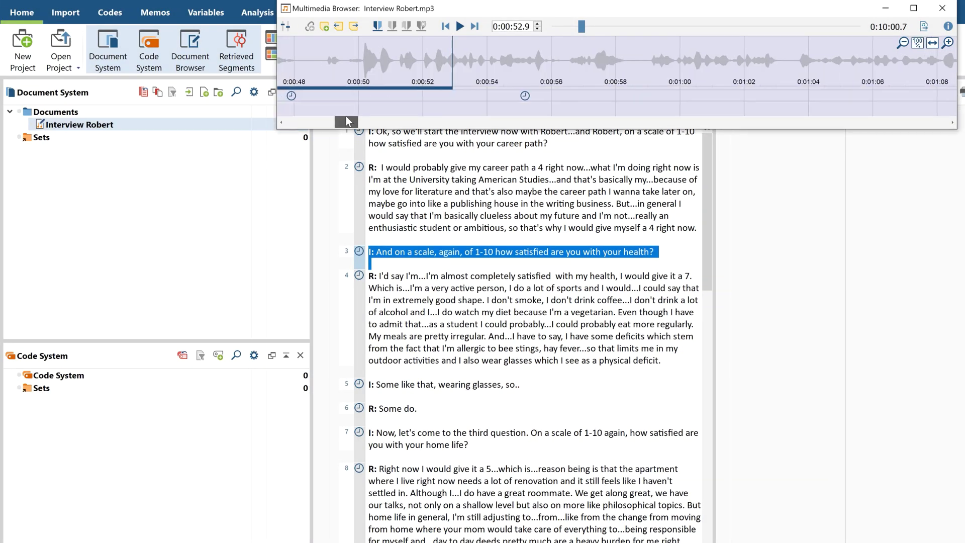
{"action": "left_click", "coordinate": [391, 43]}
{"action": "left_click", "coordinate": [459, 26]}
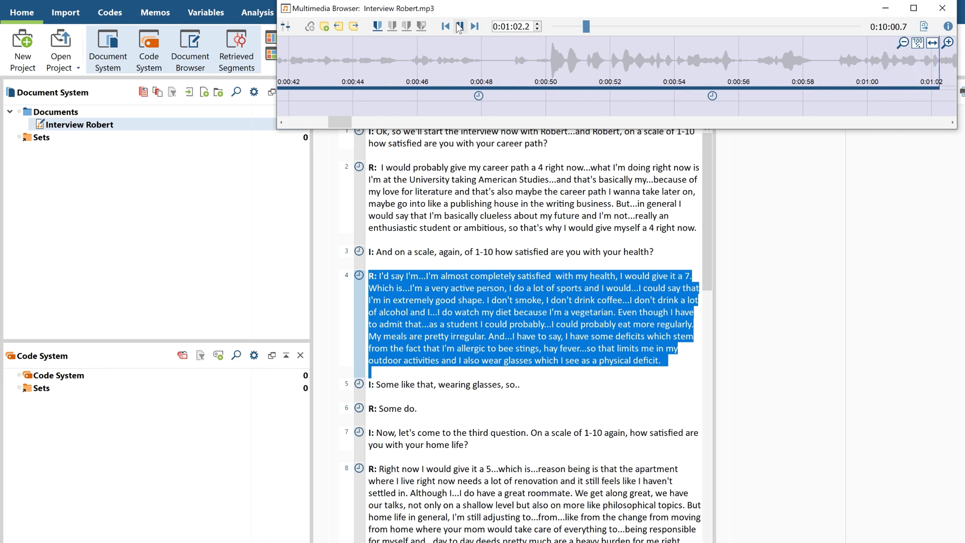
{"action": "left_click", "coordinate": [459, 27]}
Reopen transcription mode and insert a timestamp at 0:01:19.5 before 'Even though I have to admit'.
{"action": "right_click", "coordinate": [124, 122]}
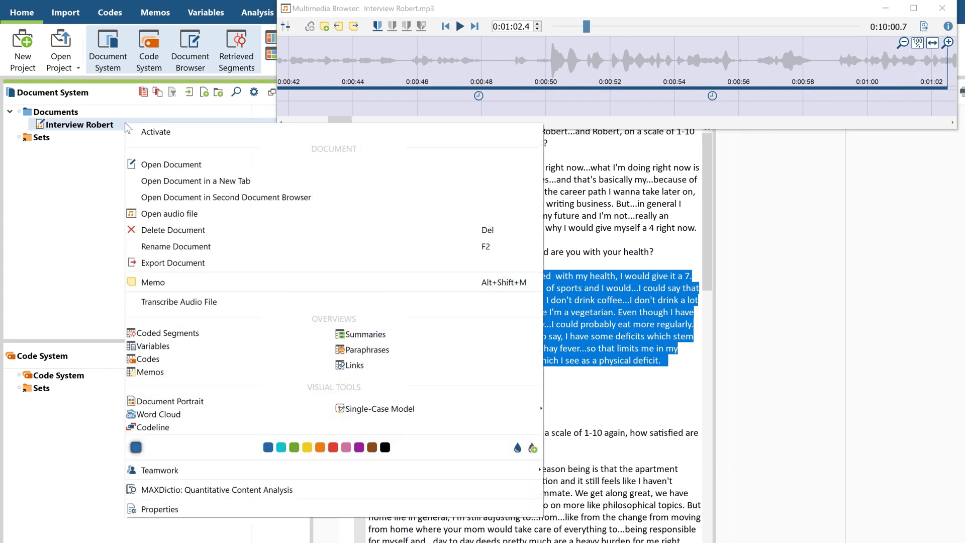
{"action": "left_click", "coordinate": [251, 302]}
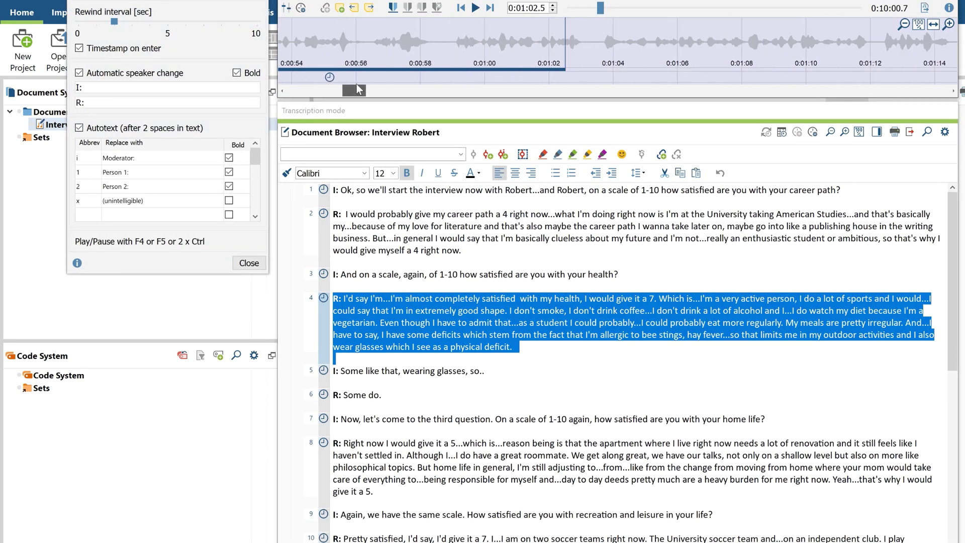
{"action": "left_click_drag", "start_coordinate": [358, 89], "coordinate": [370, 84]}
{"action": "left_click", "coordinate": [665, 20]}
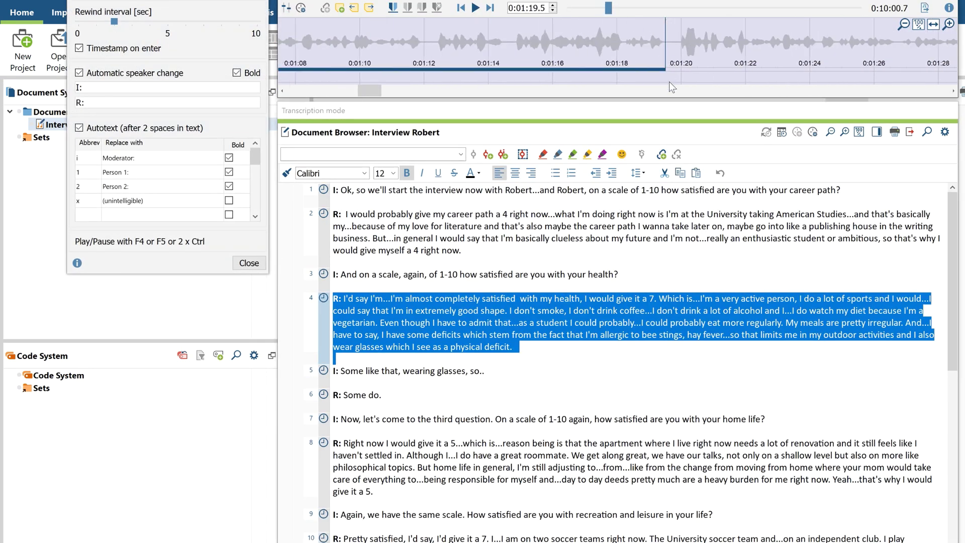
{"action": "left_click", "coordinate": [380, 323]}
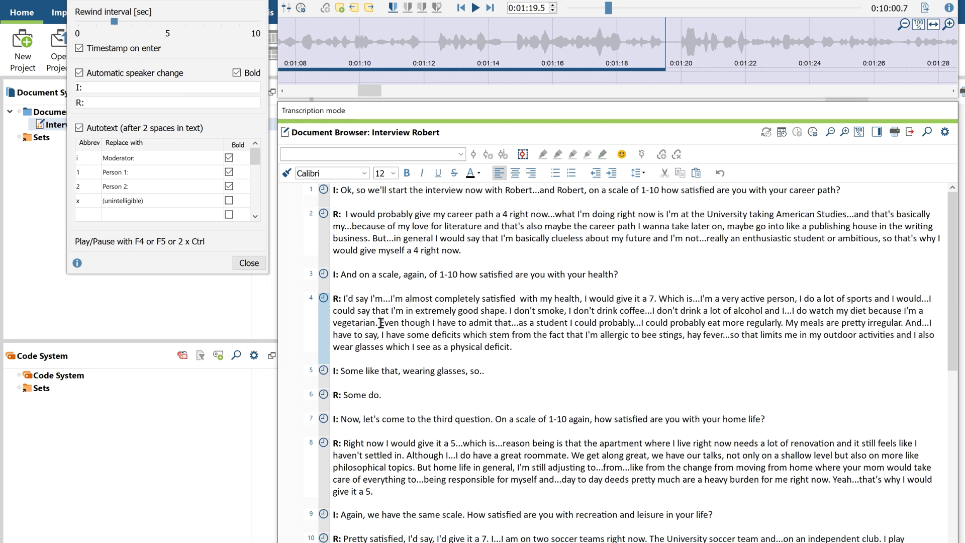
{"action": "key", "text": "F6"}
Play the clip from the new timestamp, pause it, and exit transcription mode.
{"action": "left_click", "coordinate": [327, 324]}
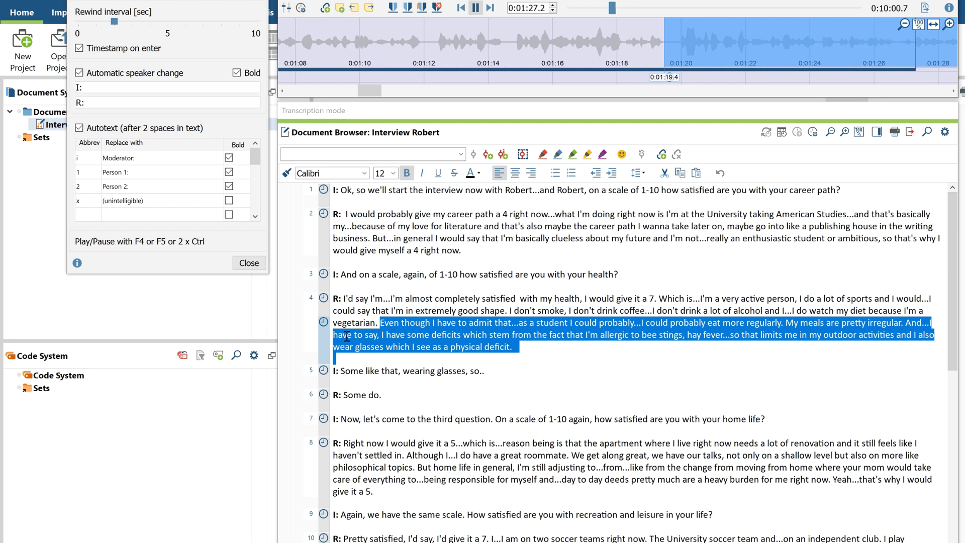
{"action": "key", "text": "F4"}
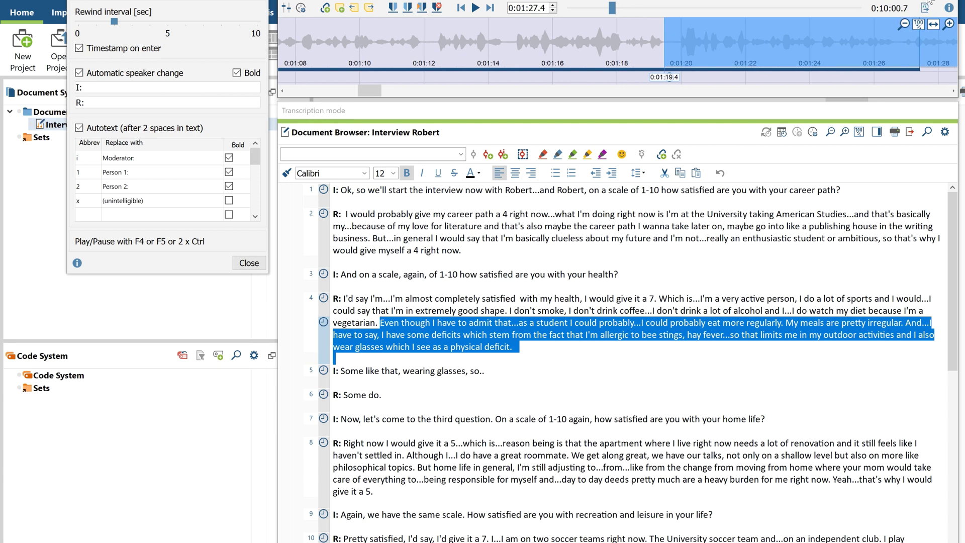
{"action": "left_click", "coordinate": [920, 6]}
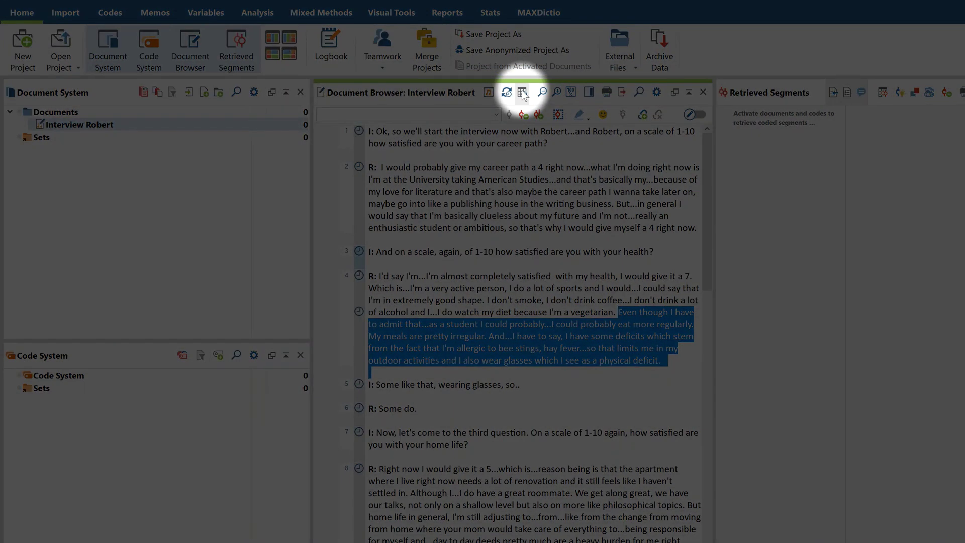
In the Timestamps list, enter comments 'Question career' and 'Answer career', then begin 'Question h'.
{"action": "left_click", "coordinate": [522, 93]}
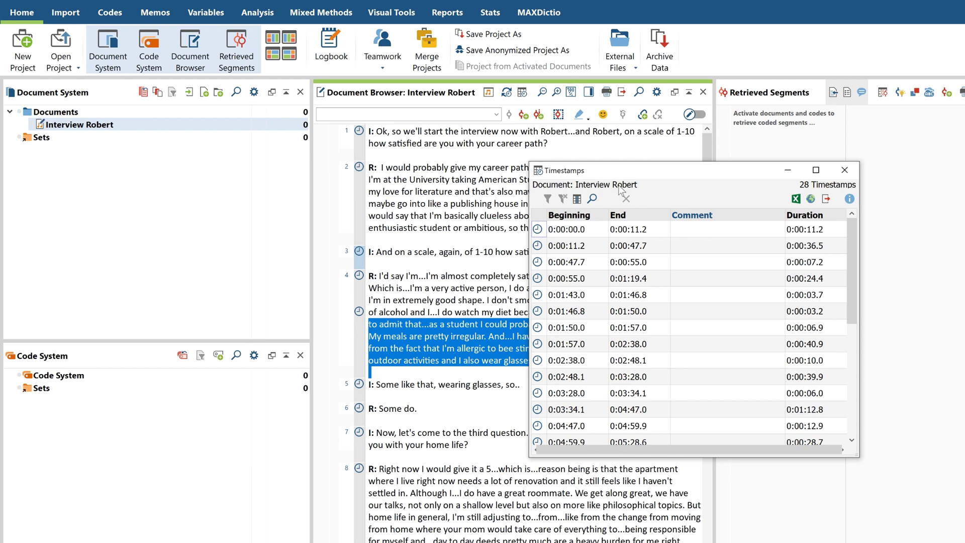
{"action": "double_click", "coordinate": [690, 227]}
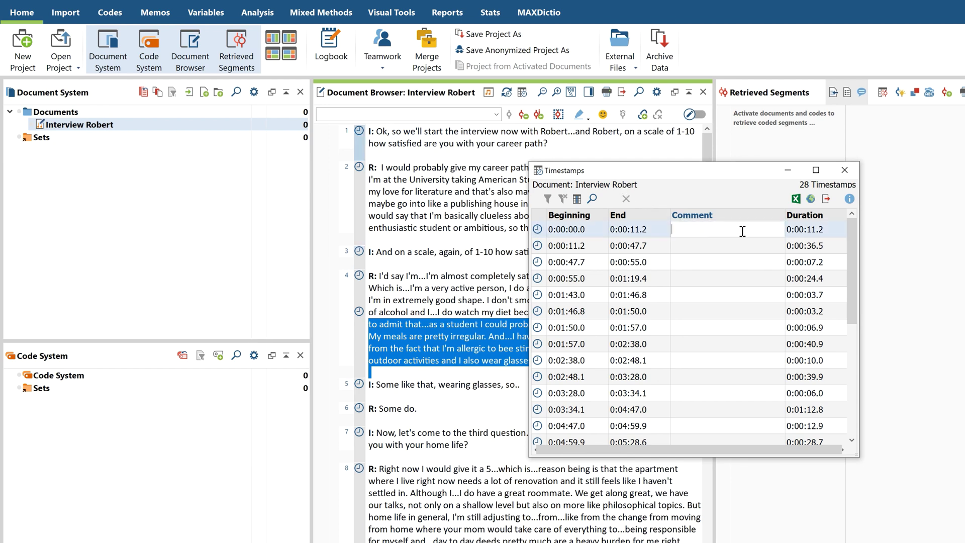
{"action": "type", "text": "Question career"}
{"action": "key", "text": "Return"}
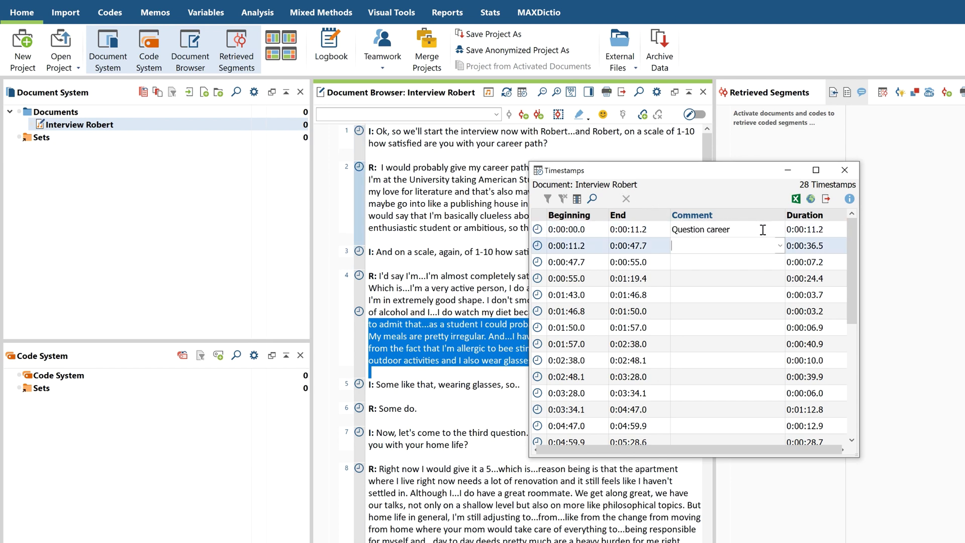
{"action": "type", "text": "Answer career"}
{"action": "key", "text": "Return"}
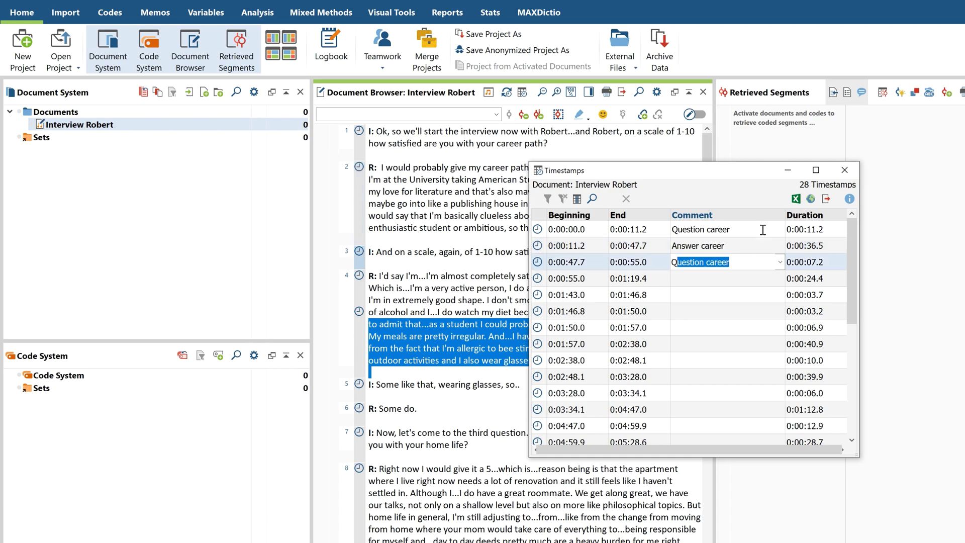
{"action": "type", "text": "Question h"}
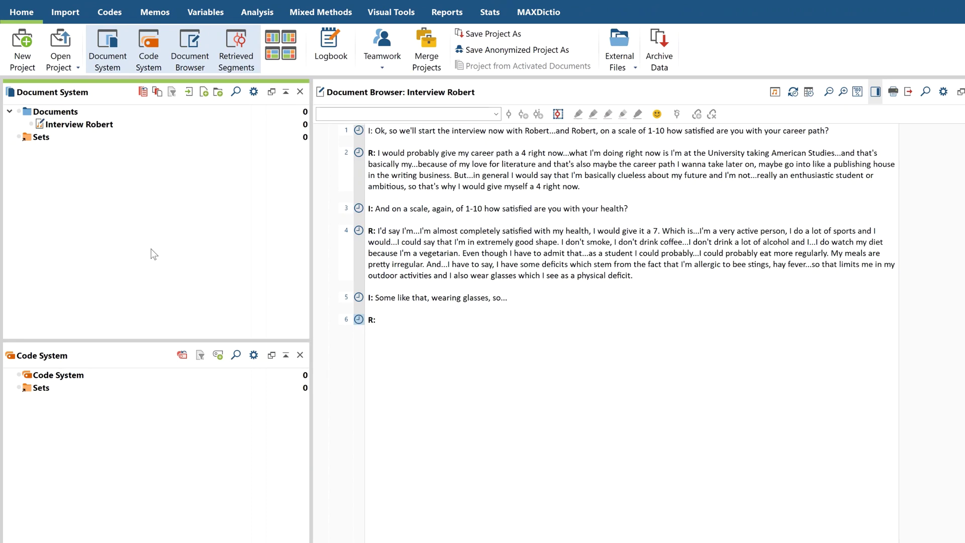
Reopen transcription mode, type 'Some do' after R: on line 6, and start a new I: paragraph.
{"action": "right_click", "coordinate": [129, 126]}
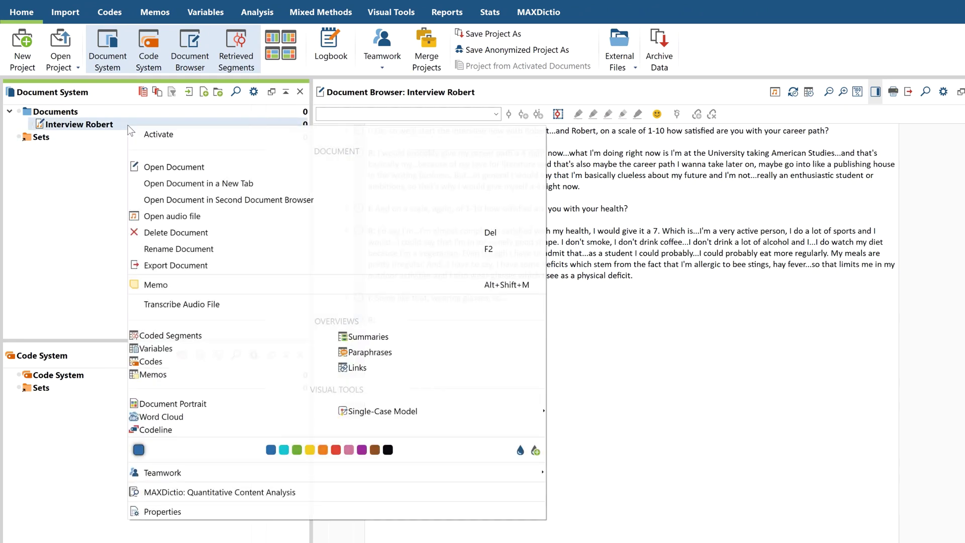
{"action": "left_click", "coordinate": [234, 312]}
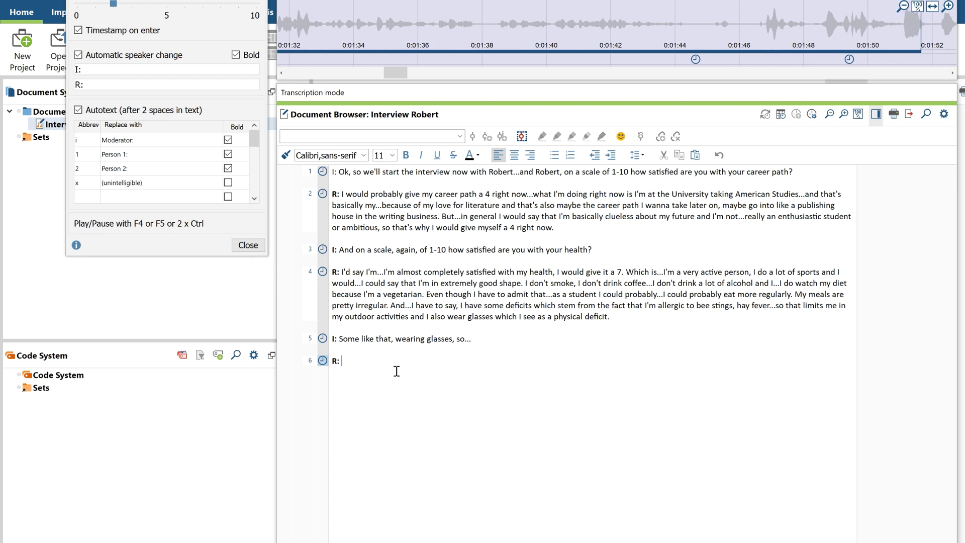
{"action": "type", "text": "Some do"}
{"action": "key", "text": "Return"}
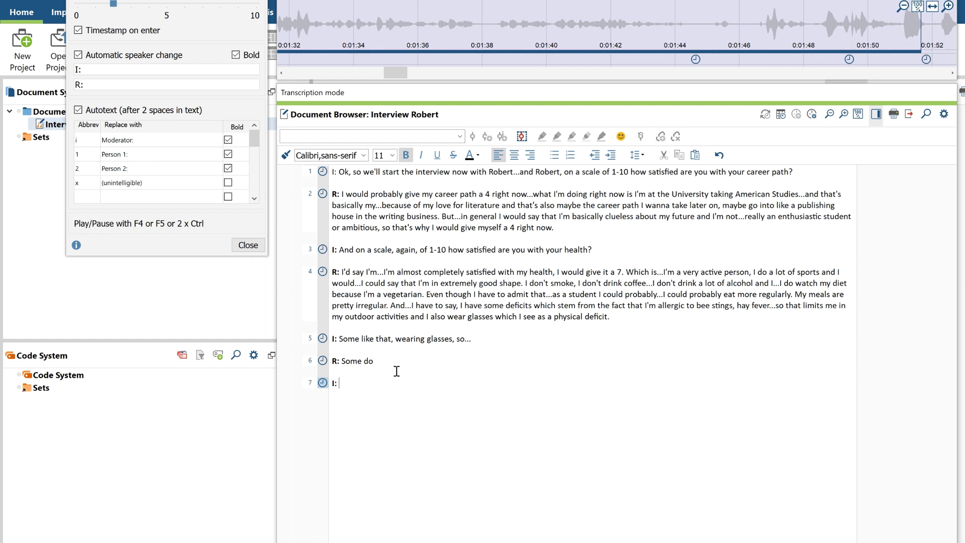